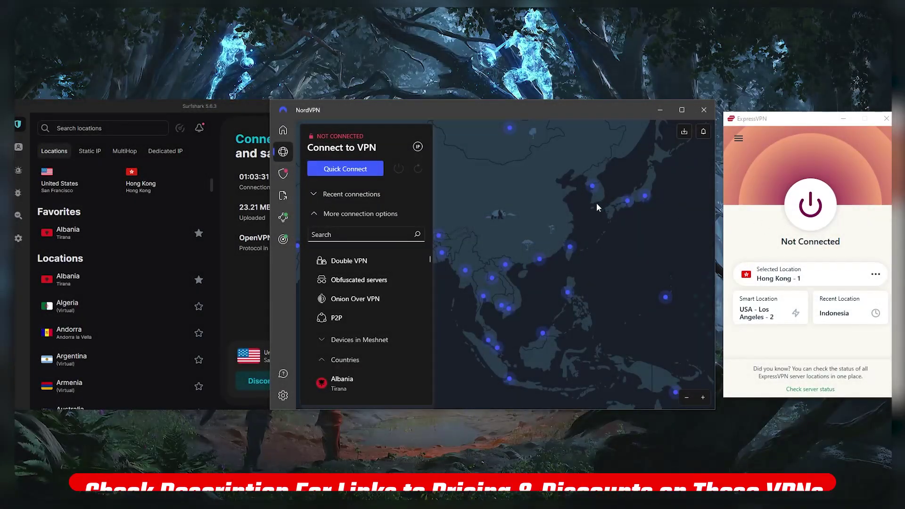
Scroll the NordVPN and Surfshark location lists, then open Surfshark's VPN settings
scroll(405, 298, "down", 3)
scroll(403, 301, "down", 2)
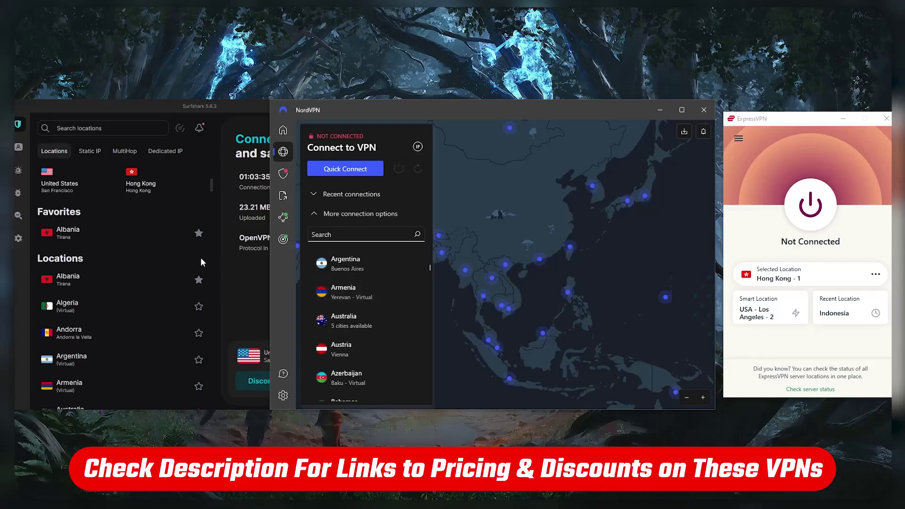
scroll(188, 262, "down", 2)
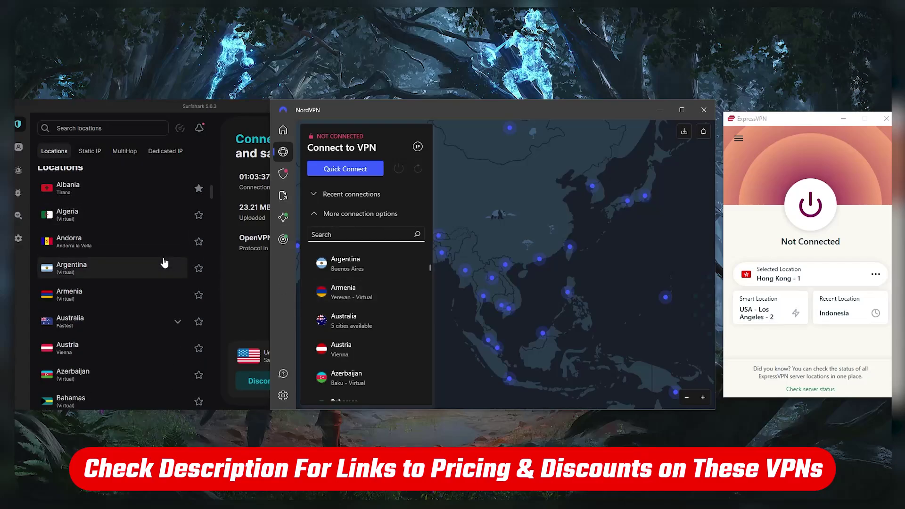
left_click(22, 239)
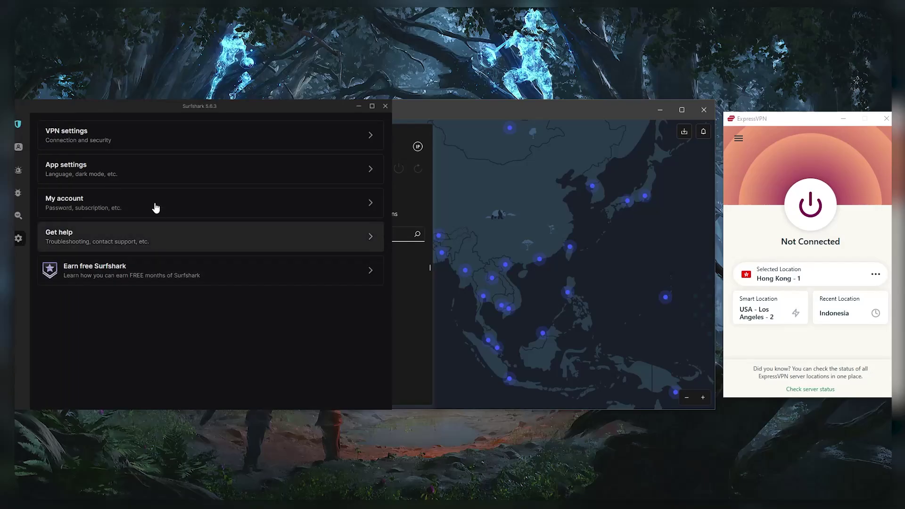
left_click(157, 138)
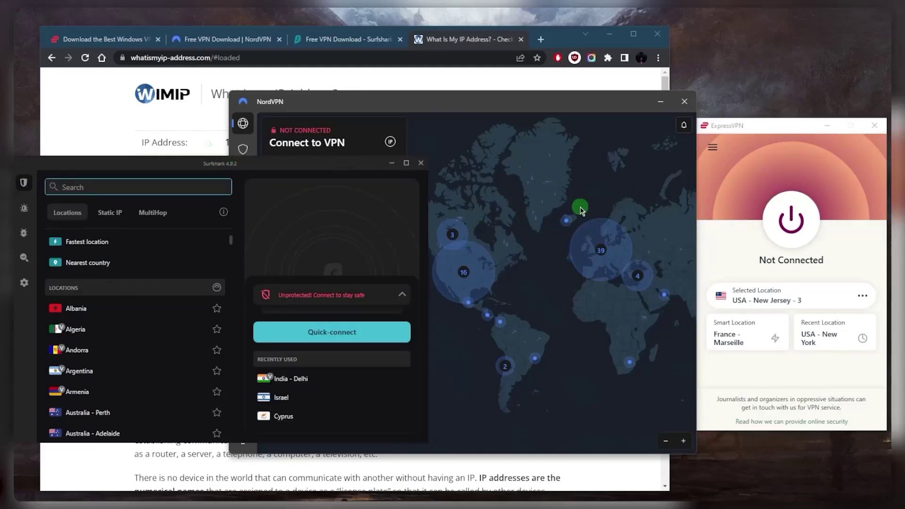
Bring up the ExpressVPN website's Windows VPN download page
left_click(115, 40)
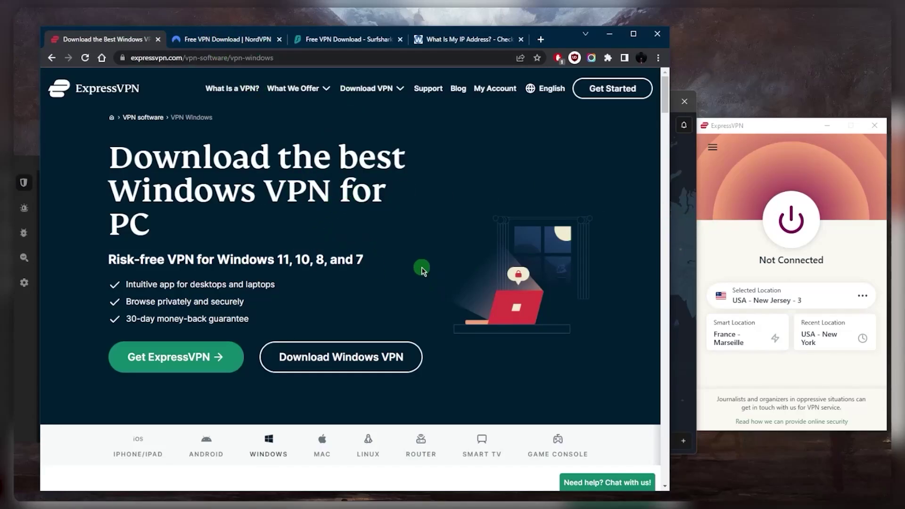
scroll(415, 269, "down", 5)
scroll(378, 295, "up", 5)
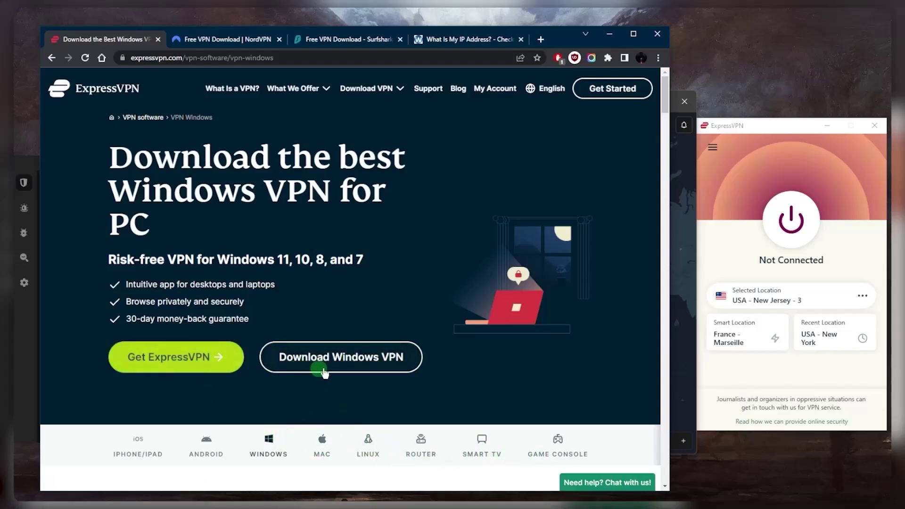
Start the Windows installer download, then cancel it and dismiss the download bar
left_click(365, 356)
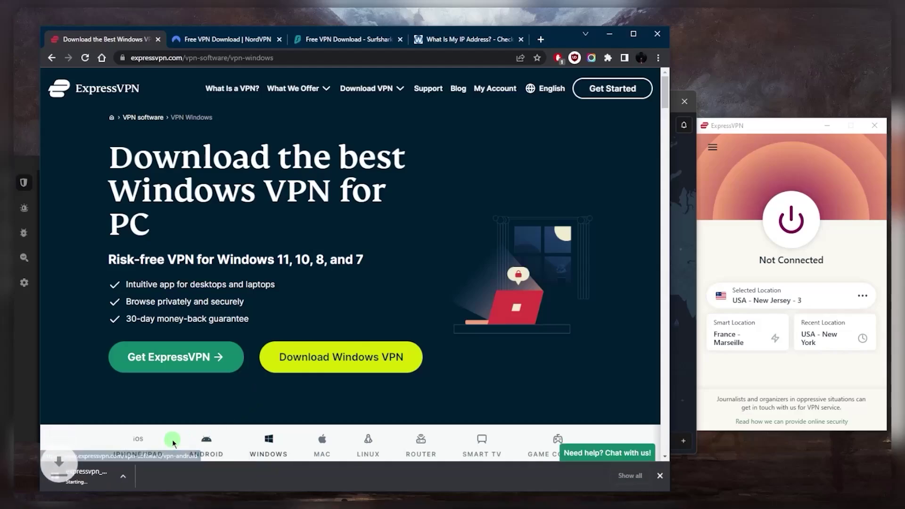
left_click(155, 477)
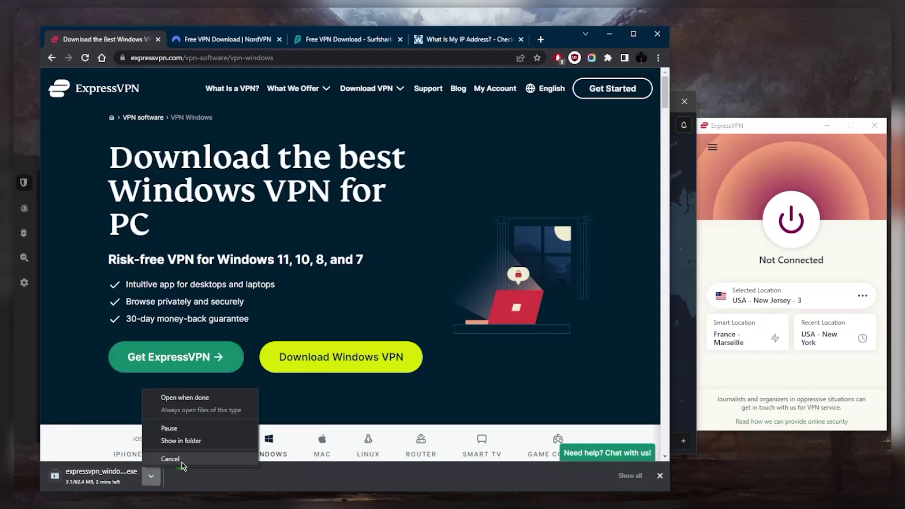
left_click(176, 460)
left_click(660, 475)
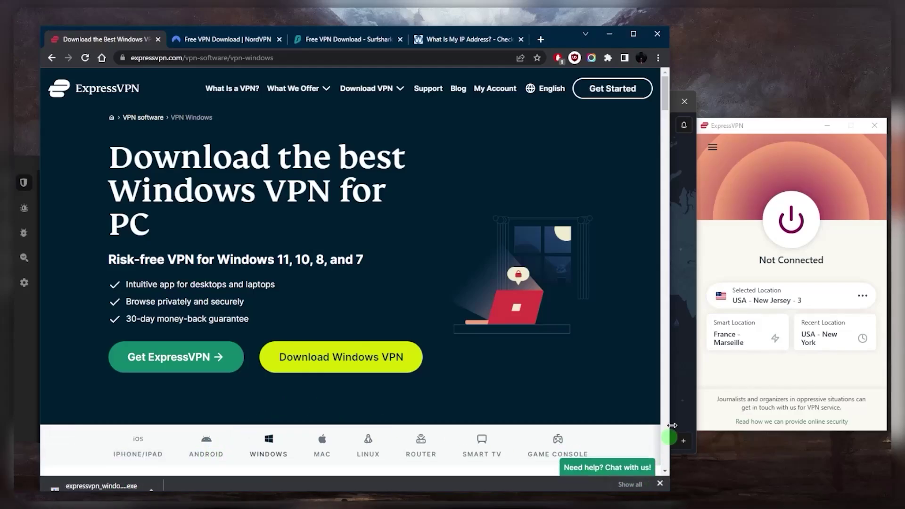
left_click(746, 206)
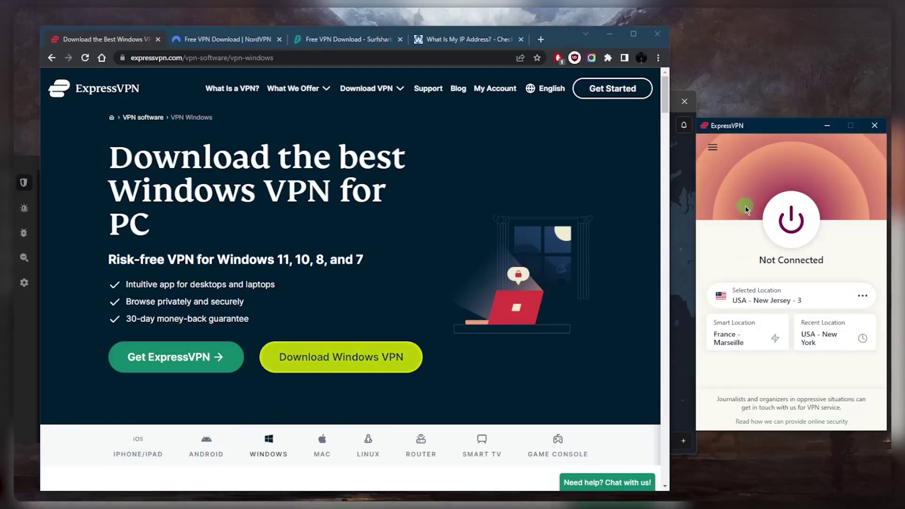
Connect ExpressVPN to France - Marseille and reload the IP check page to confirm Marseille, France
left_click(713, 150)
left_click(728, 166)
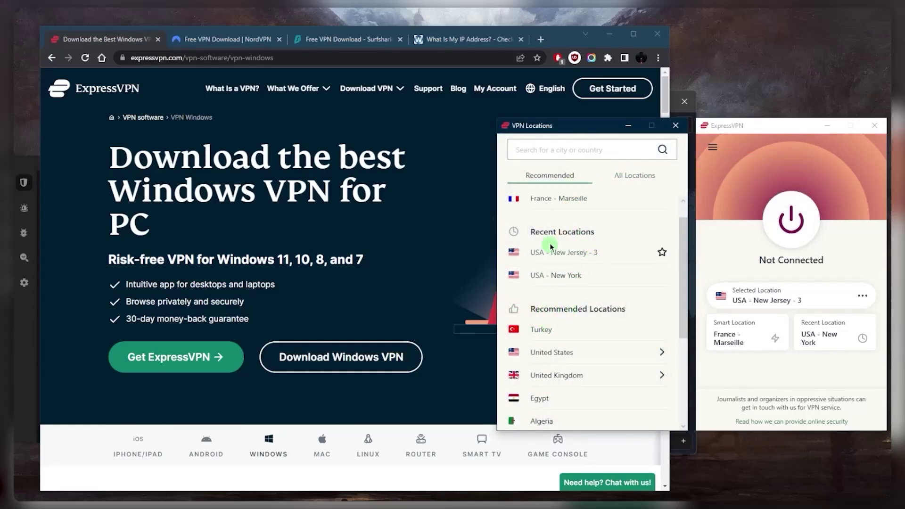
left_click(561, 198)
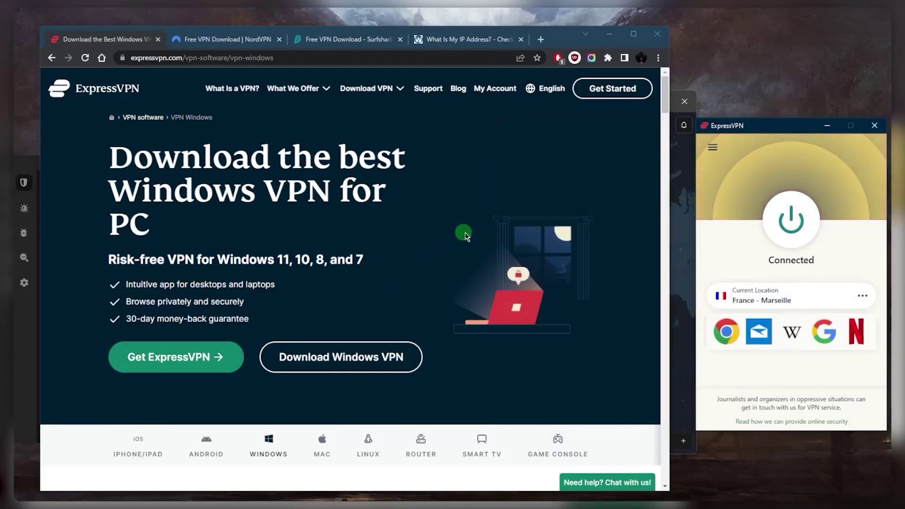
left_click(443, 40)
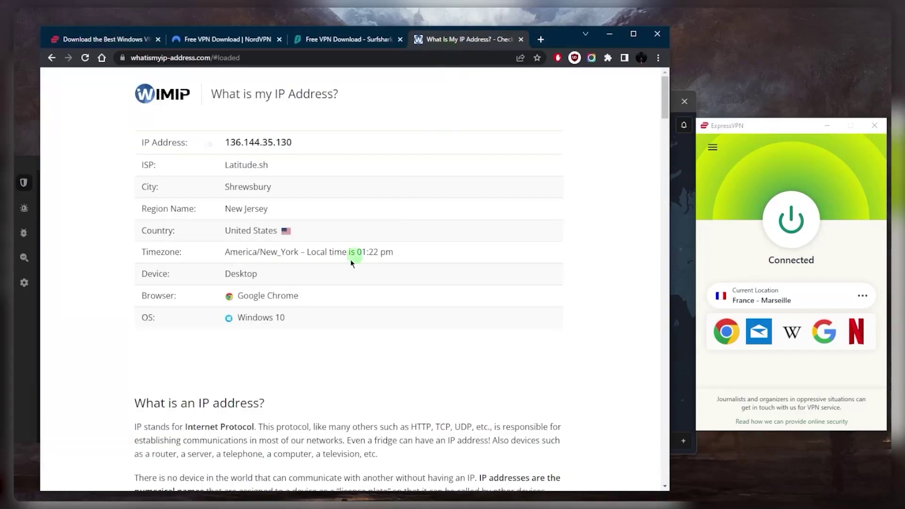
left_click(84, 58)
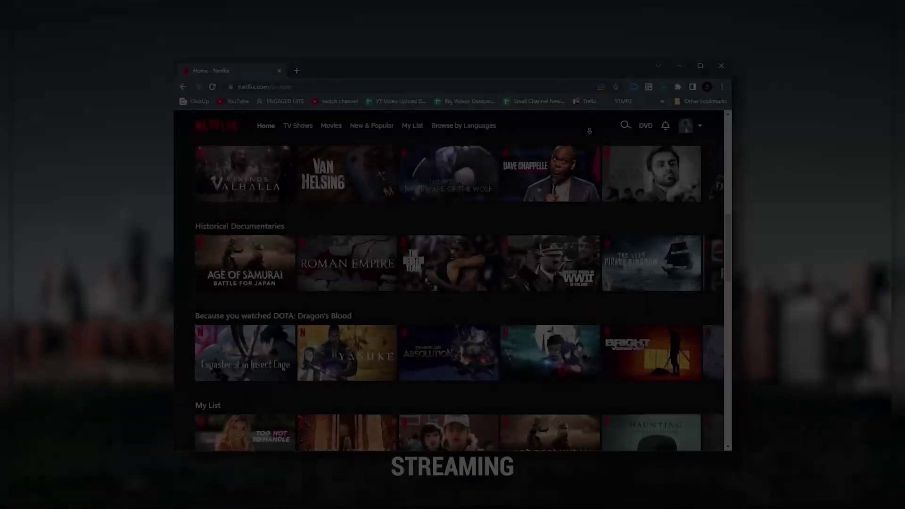
Scroll down the Netflix home page's rows of titles
scroll(589, 131, "down", 1)
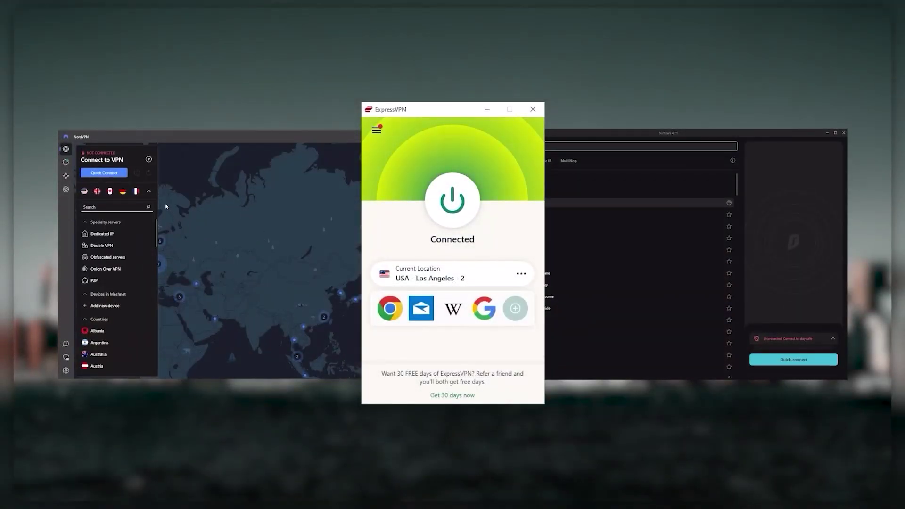
Collapse NordVPN's server list, then scroll through the ExpressVPN Karlov investigation article
left_click(149, 192)
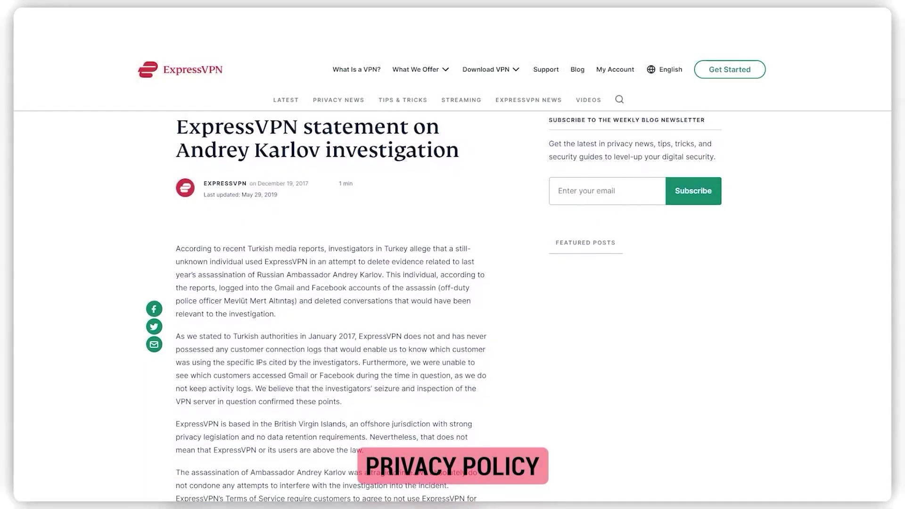
scroll(453, 306, "down", 1)
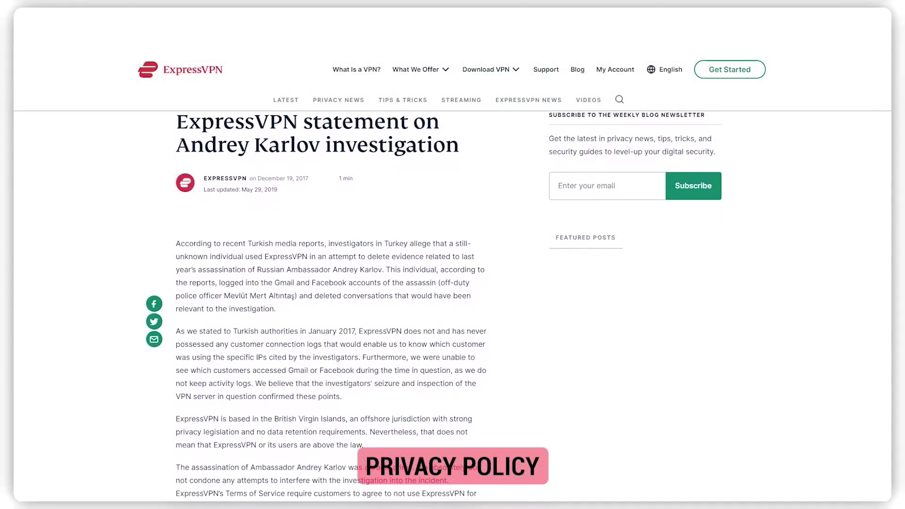
scroll(453, 306, "down", 1)
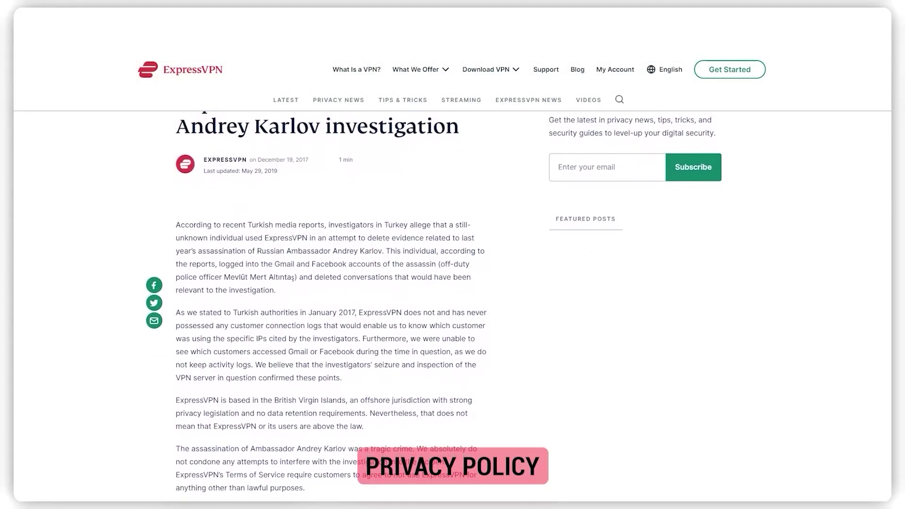
scroll(452, 306, "down", 1)
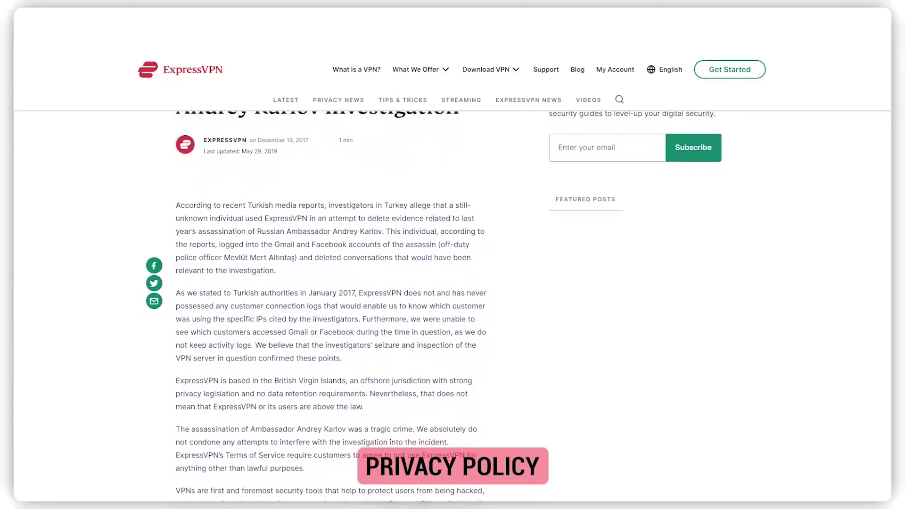
scroll(453, 306, "down", 1)
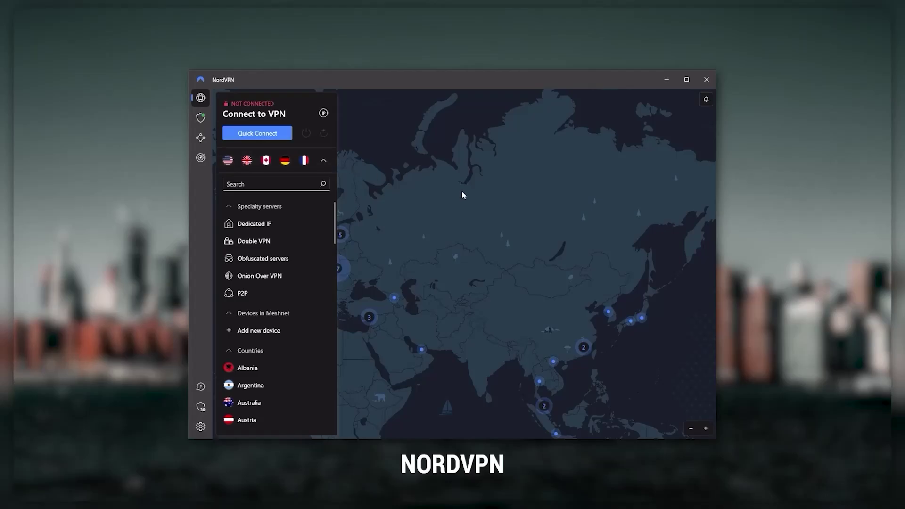
Open NordVPN's Threat Protection settings and expand, then collapse, the full server list
left_click(329, 160)
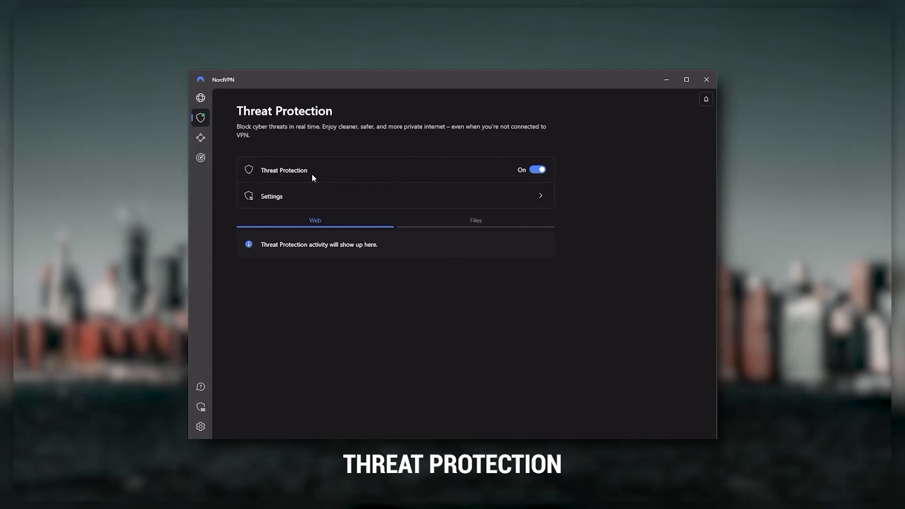
left_click(316, 202)
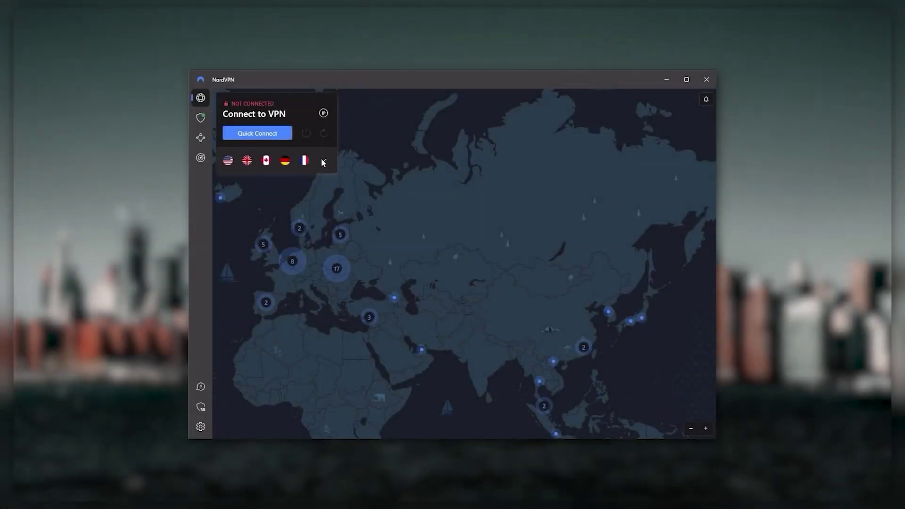
left_click(323, 161)
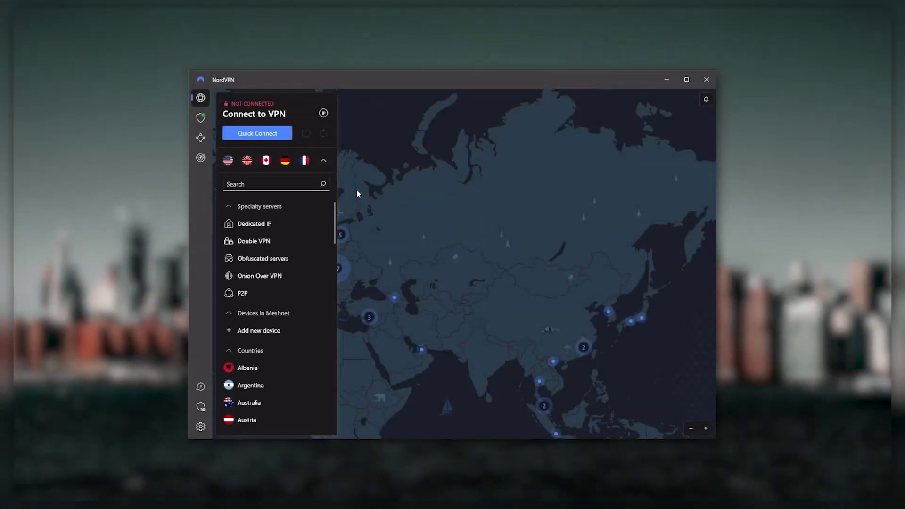
left_click(324, 160)
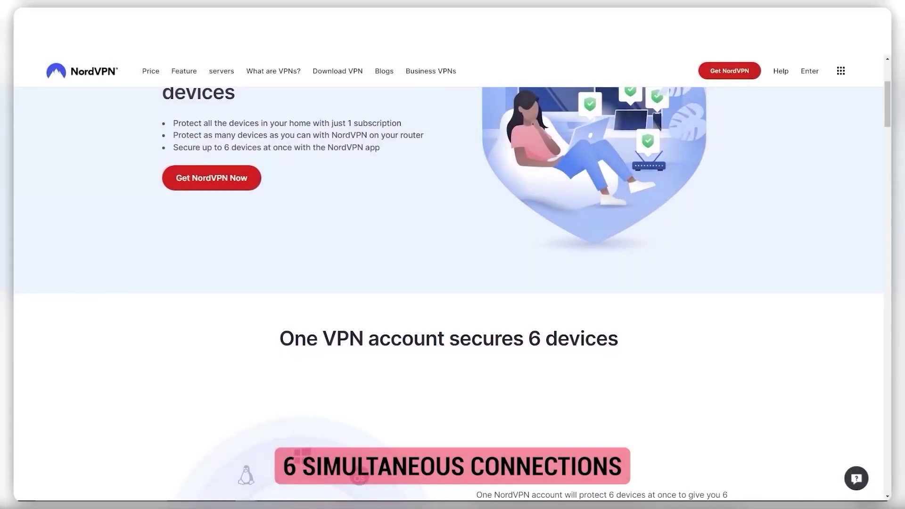
Expand and collapse NordVPN's server list again and pan the map to Europe
scroll(449, 283, "down", 1)
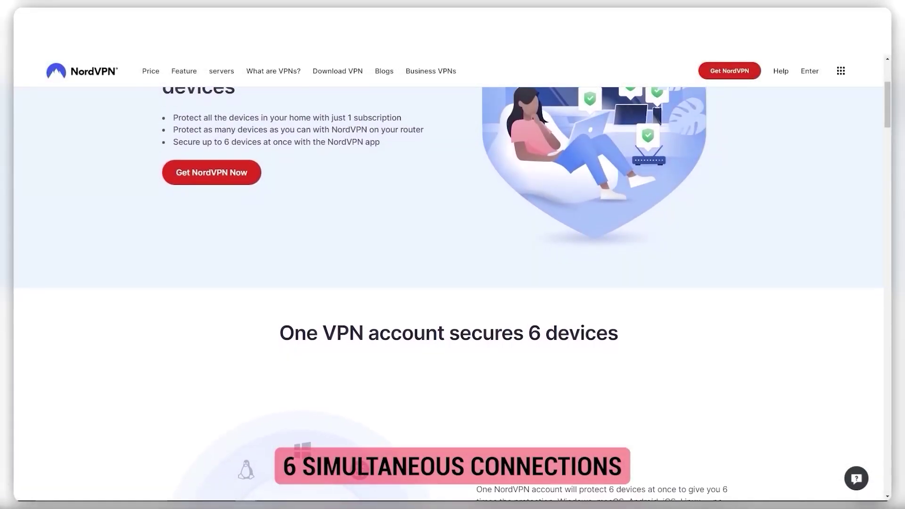
scroll(449, 283, "down", 1)
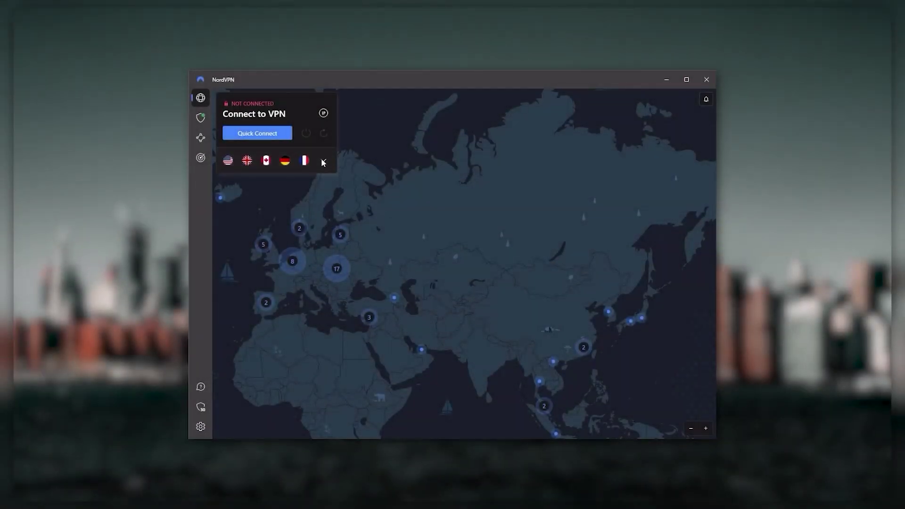
left_click(323, 161)
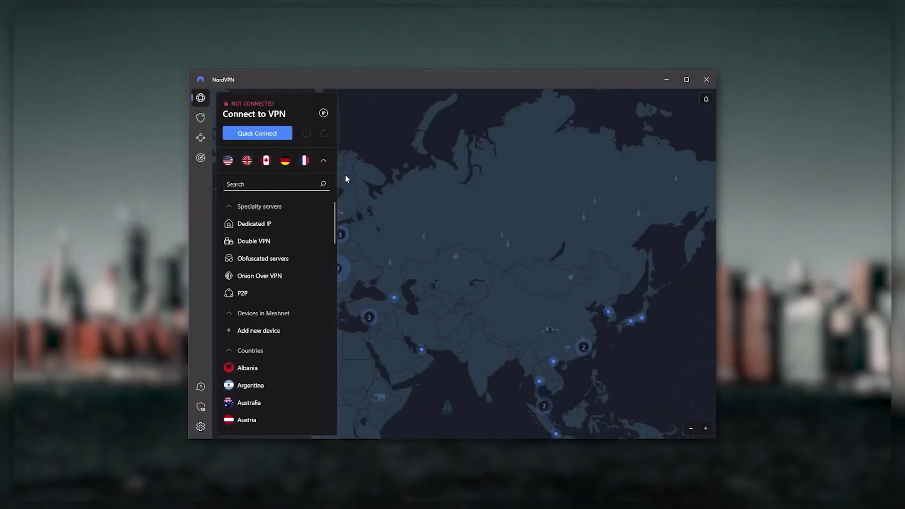
left_click(324, 160)
left_click_drag(462, 290, 391, 248)
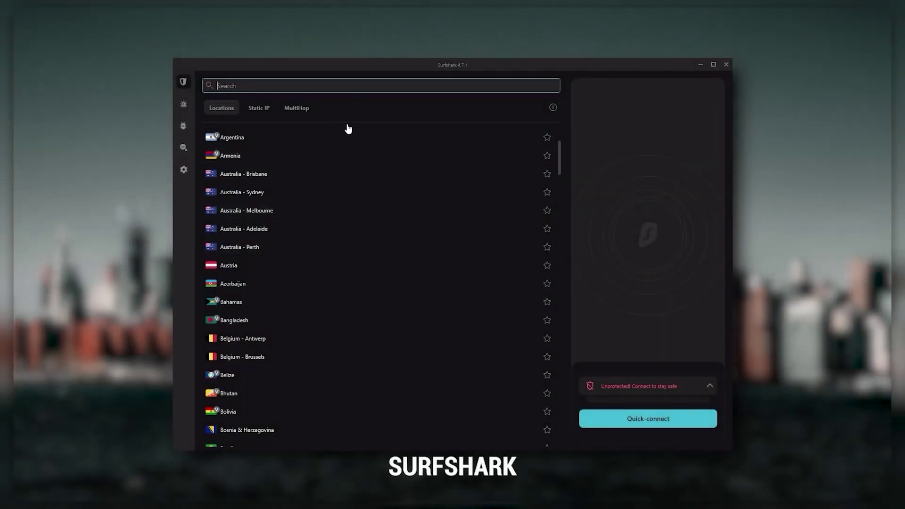
Scroll Surfshark's Locations list and show its MultiHop server list
mouse_move(183, 174)
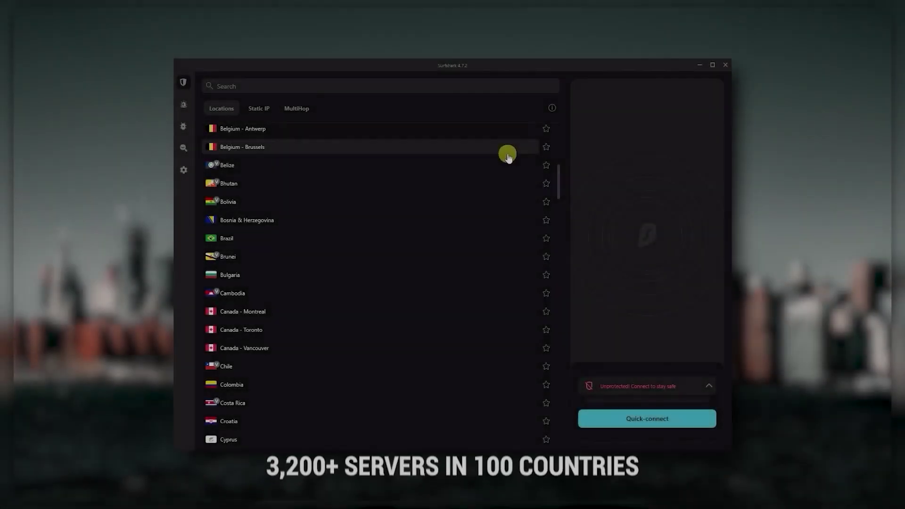
scroll(526, 156, "down", 5)
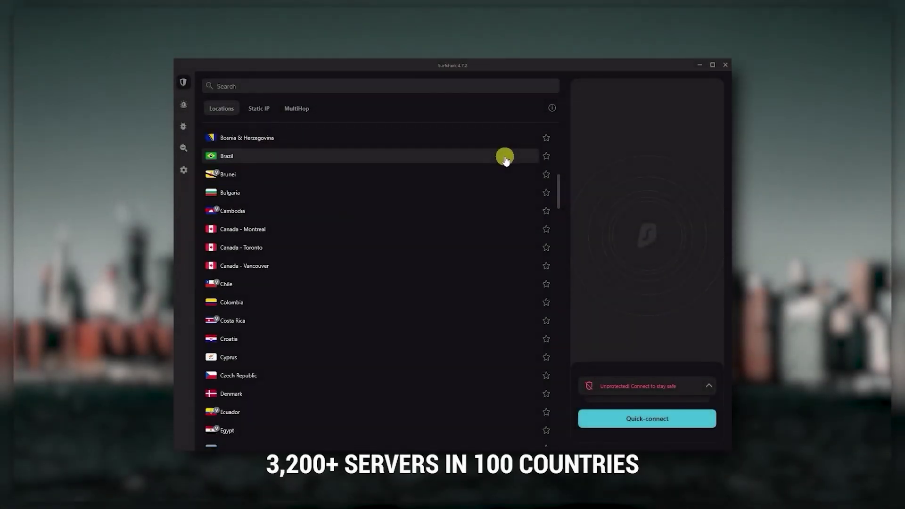
scroll(317, 202, "down", 10)
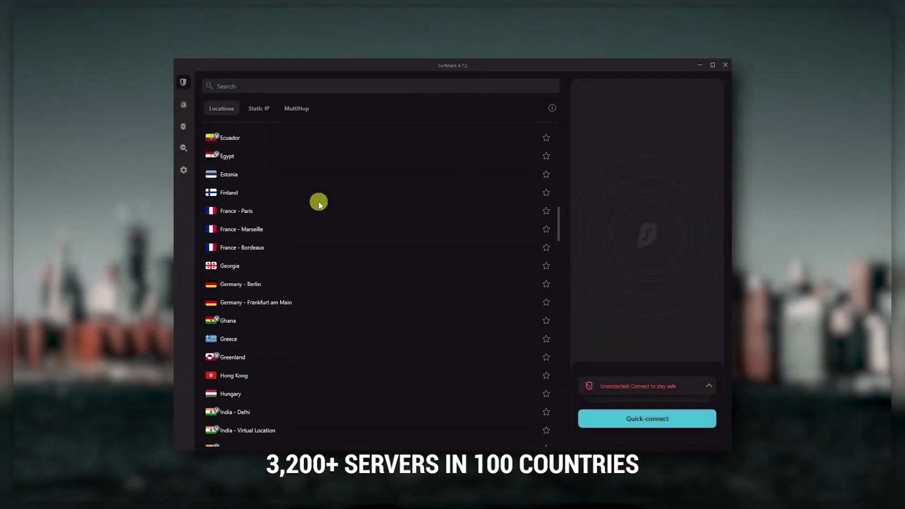
scroll(319, 204, "down", 3)
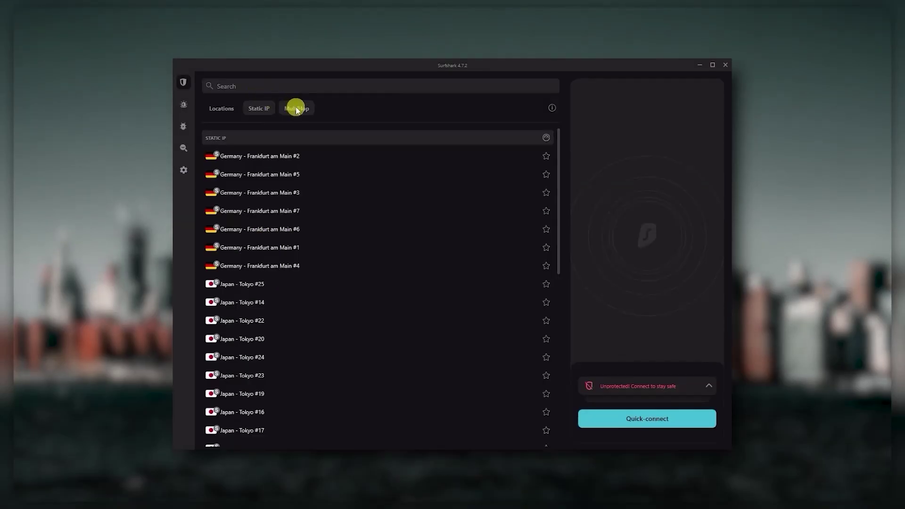
left_click(296, 109)
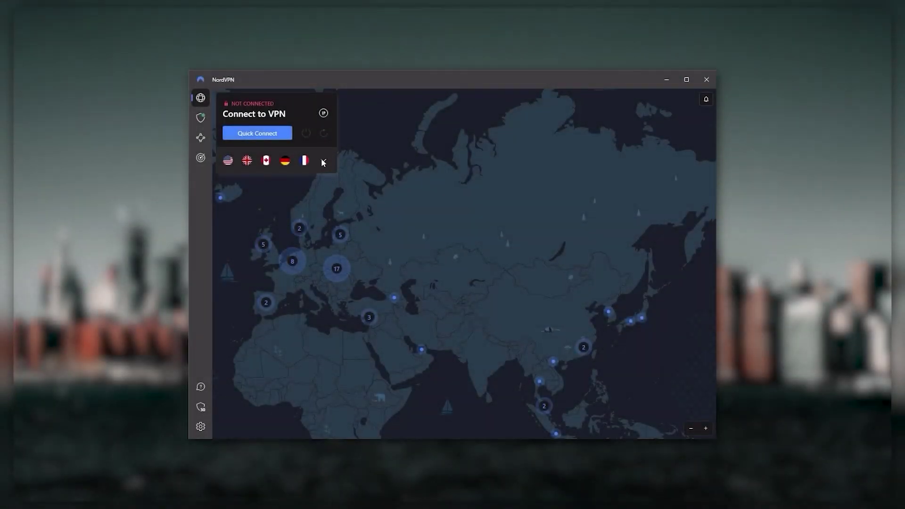
Toggle NordVPN's server list and pan the map across Europe toward Greenland and North America
left_click(323, 161)
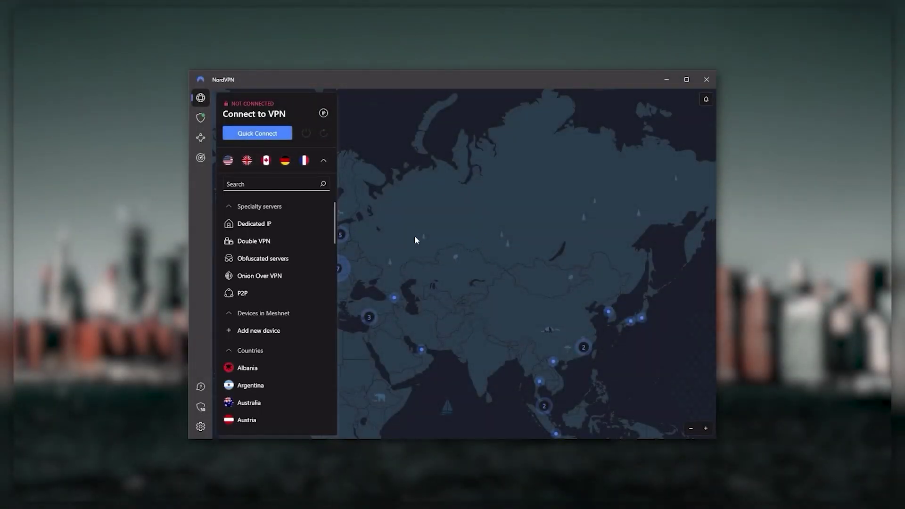
left_click(324, 161)
left_click_drag(468, 309, 395, 241)
left_click_drag(428, 278, 567, 330)
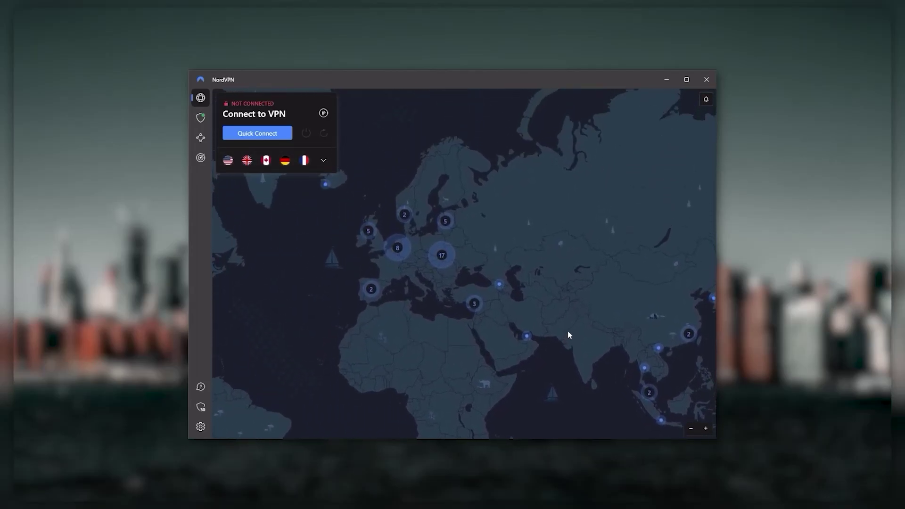
left_click_drag(542, 219, 669, 330)
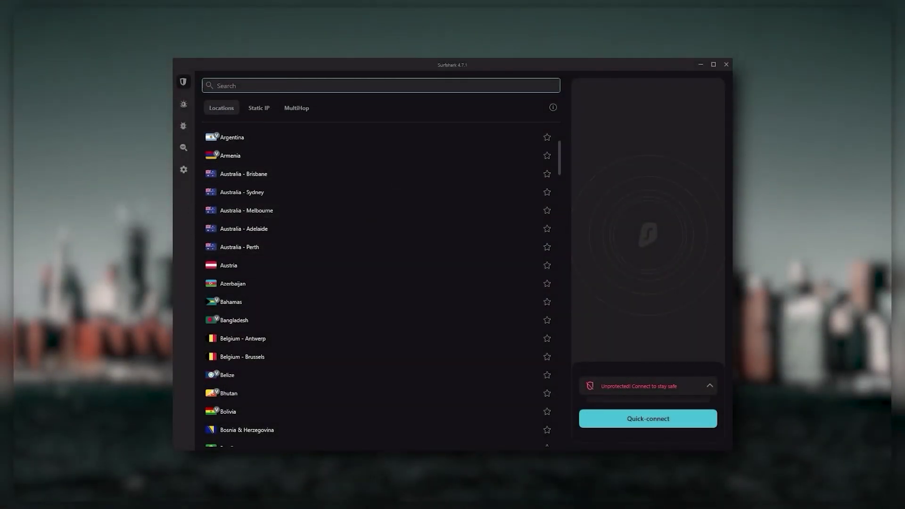
mouse_move(182, 173)
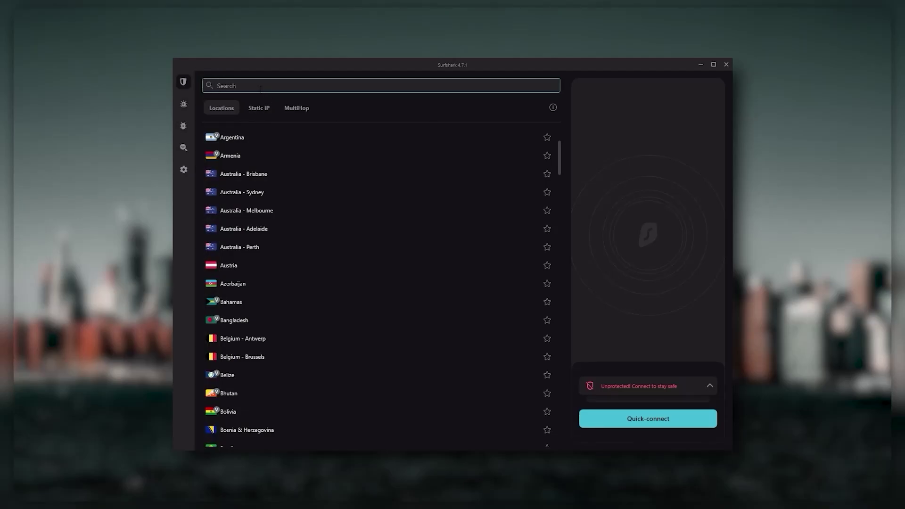